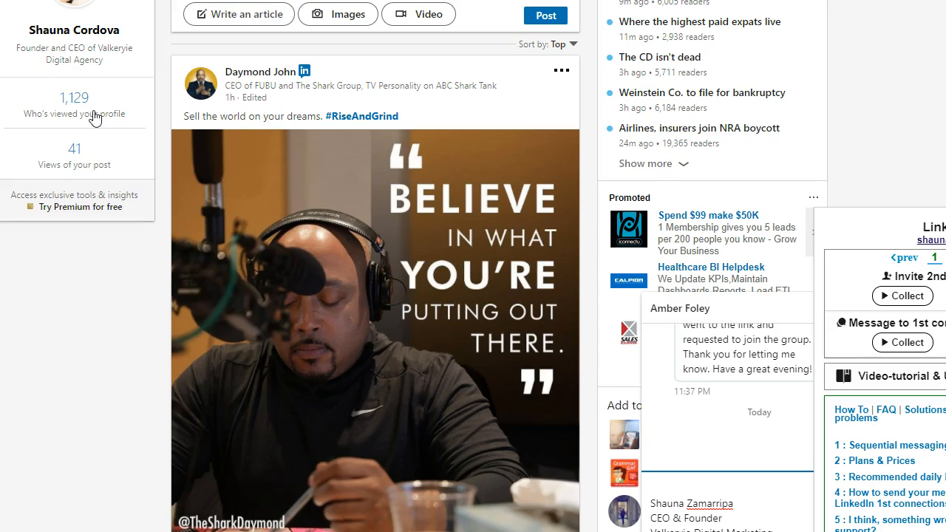
pyautogui.click(91, 171)
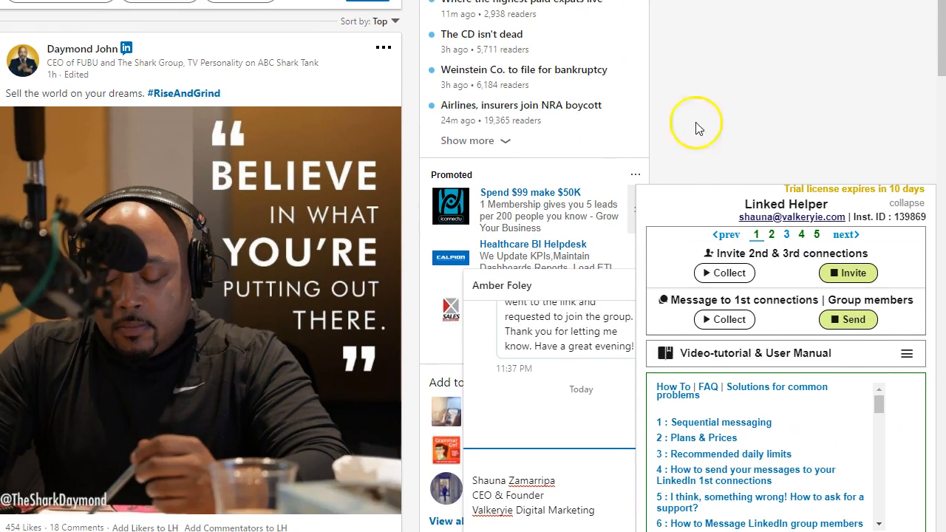
# Examine the list of Linked Helper functions, from Profiles Auto-Follower through General settings.
pyautogui.click(903, 338)
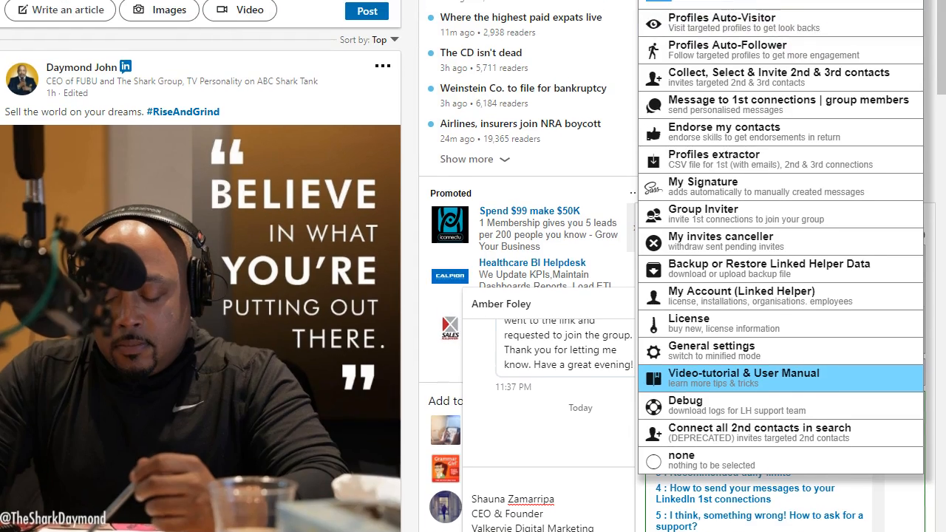
pyautogui.click(785, 56)
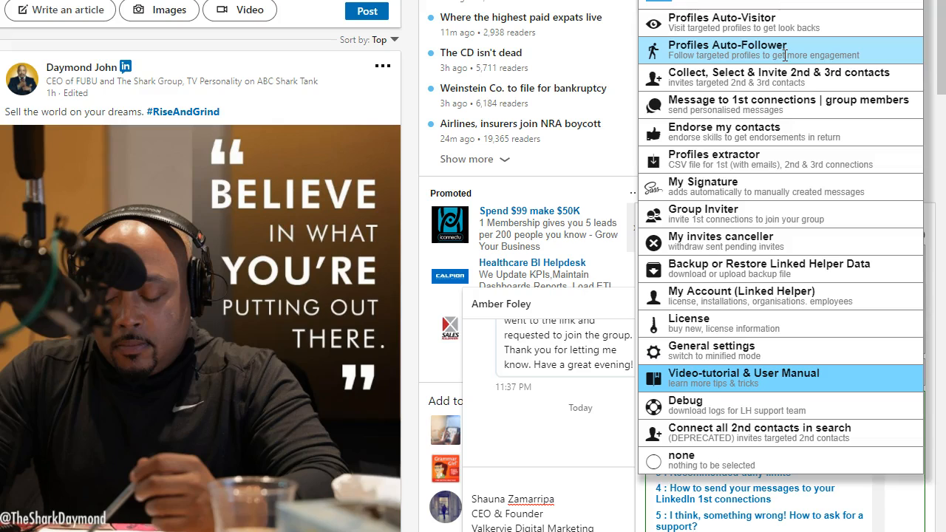
pyautogui.click(782, 74)
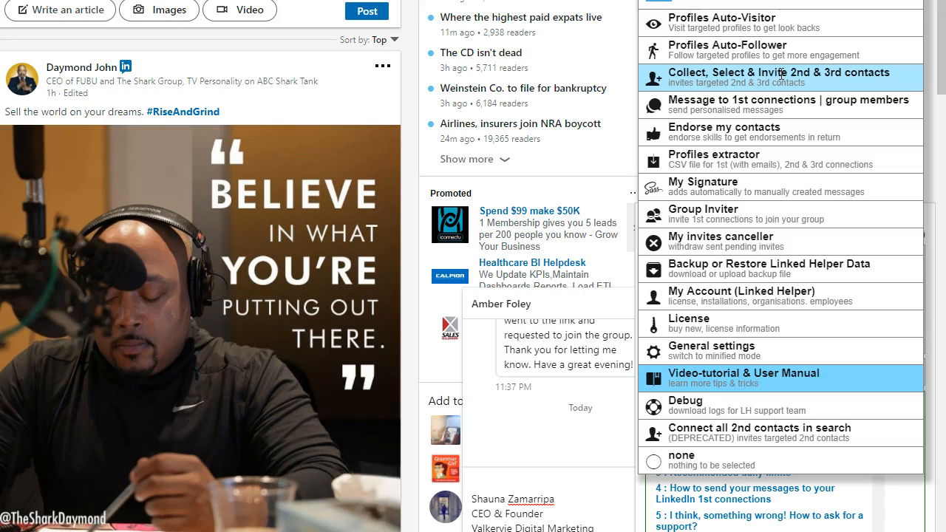
pyautogui.click(772, 100)
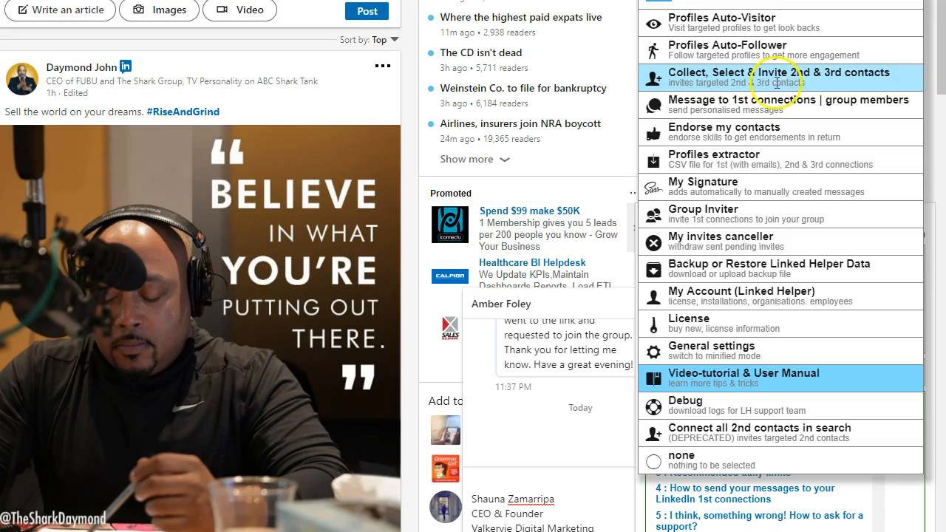
pyautogui.click(774, 127)
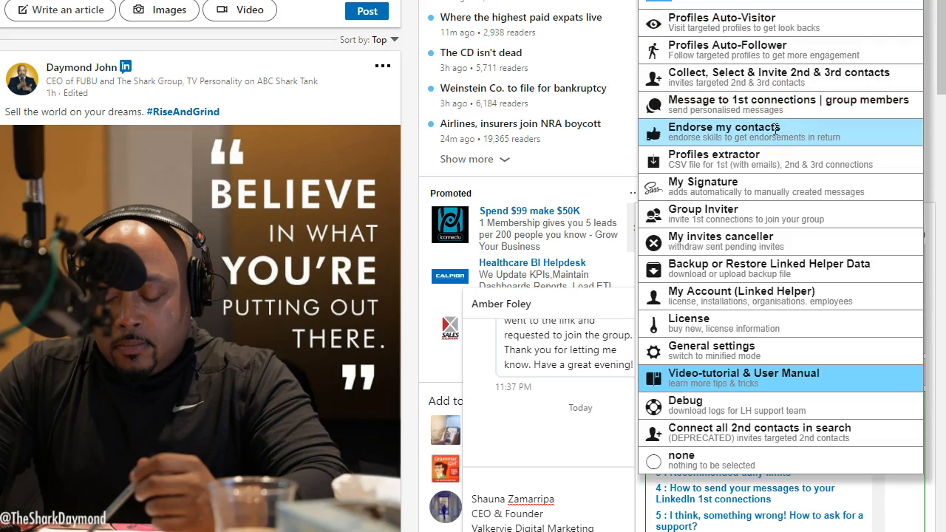
pyautogui.click(777, 161)
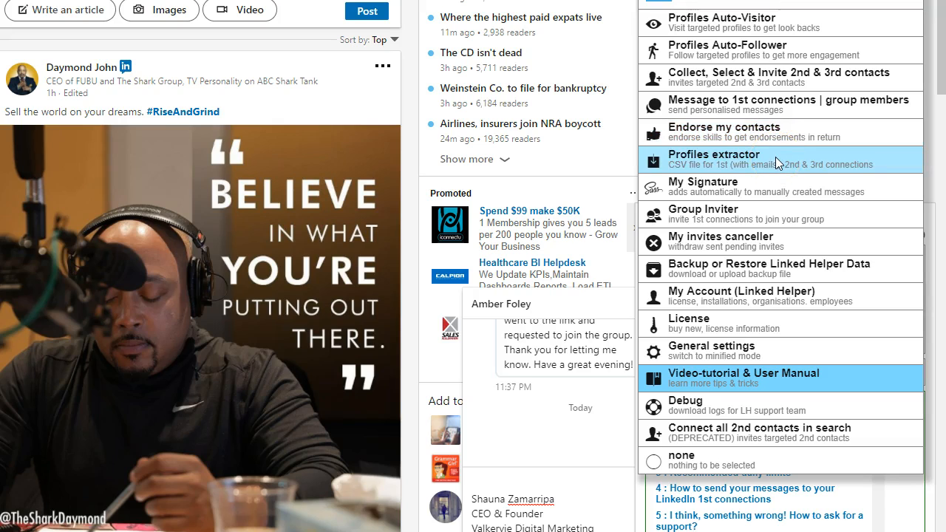
pyautogui.click(776, 190)
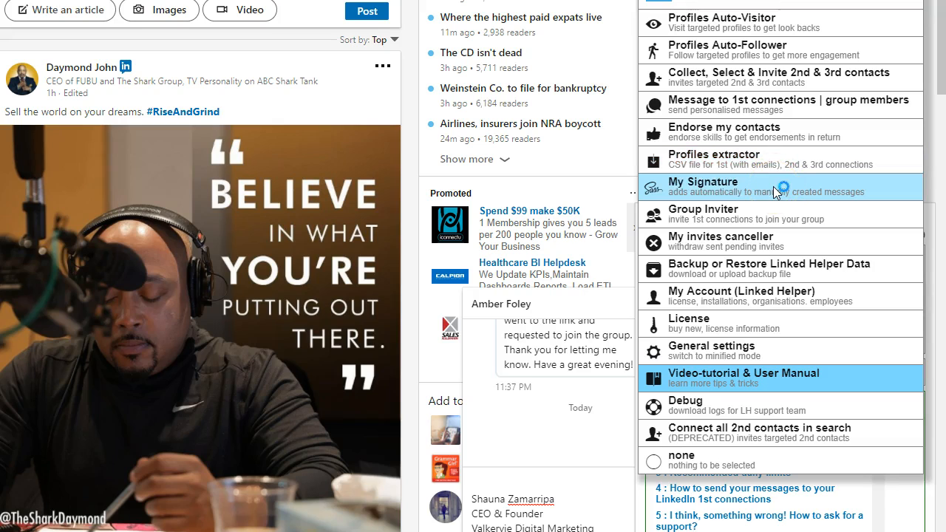
pyautogui.click(776, 214)
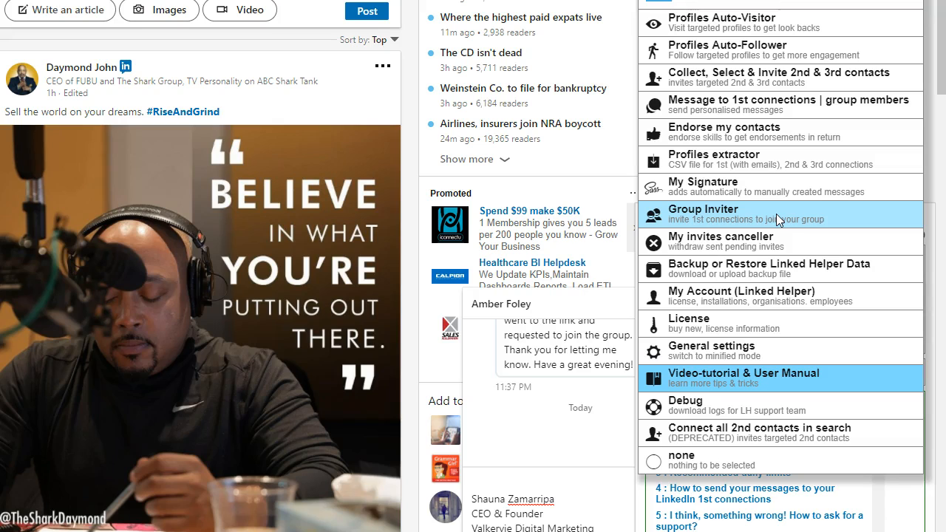
pyautogui.click(781, 248)
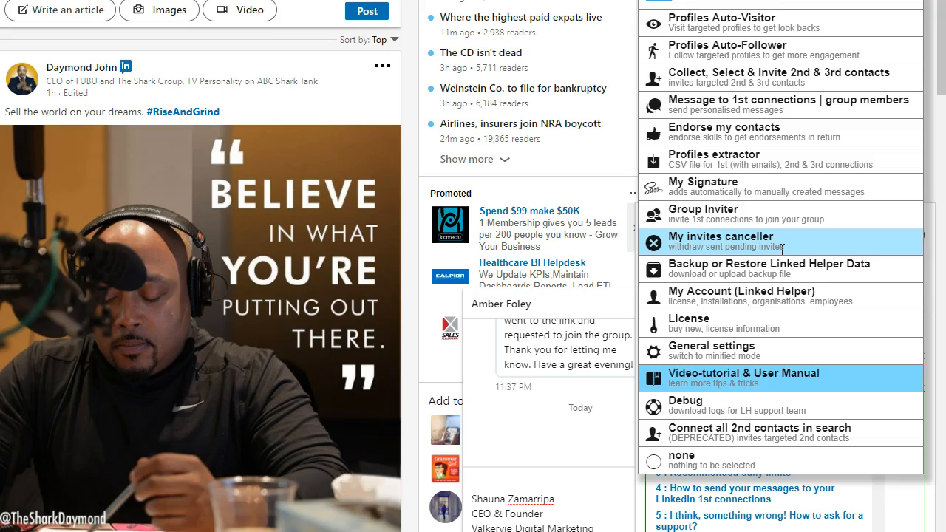
pyautogui.click(780, 263)
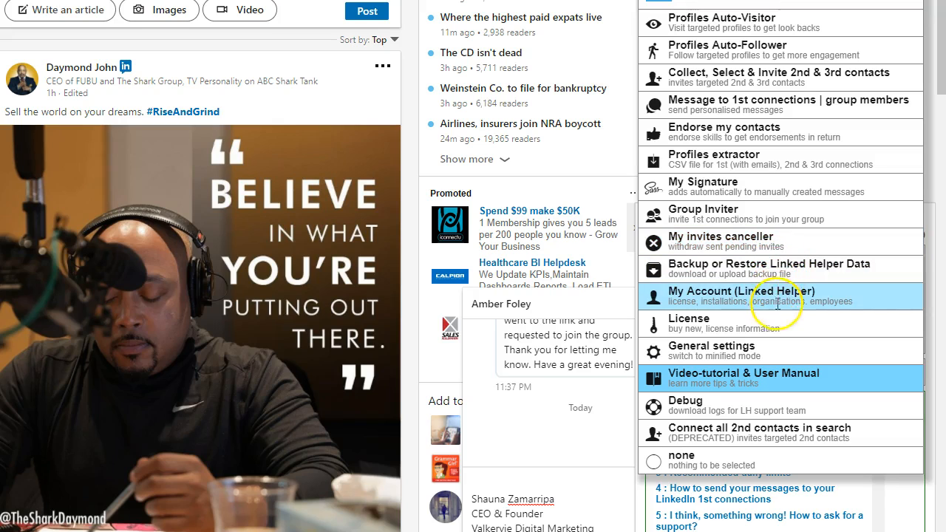
pyautogui.click(783, 355)
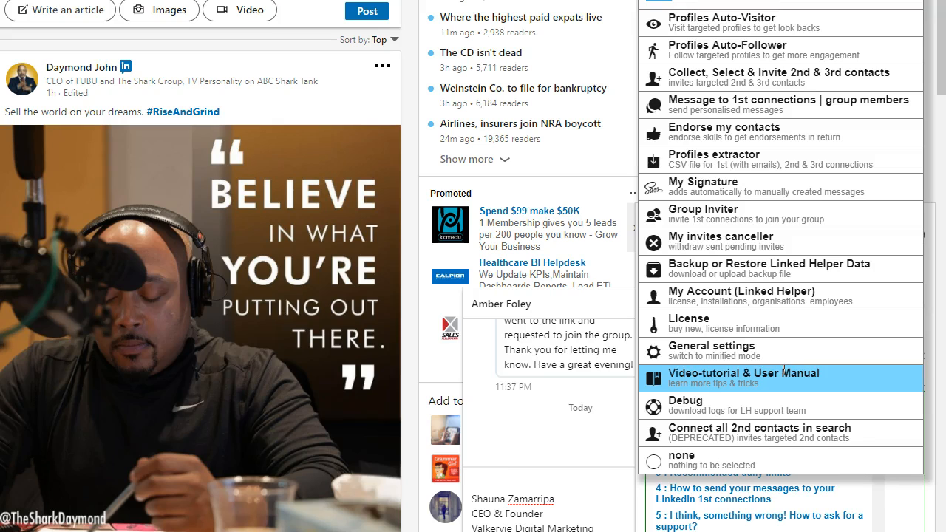
# Switch Linked Helper to Collect, Select & Invite 2nd & 3rd contacts and create an invites list named Lawyers.
pyautogui.click(792, 82)
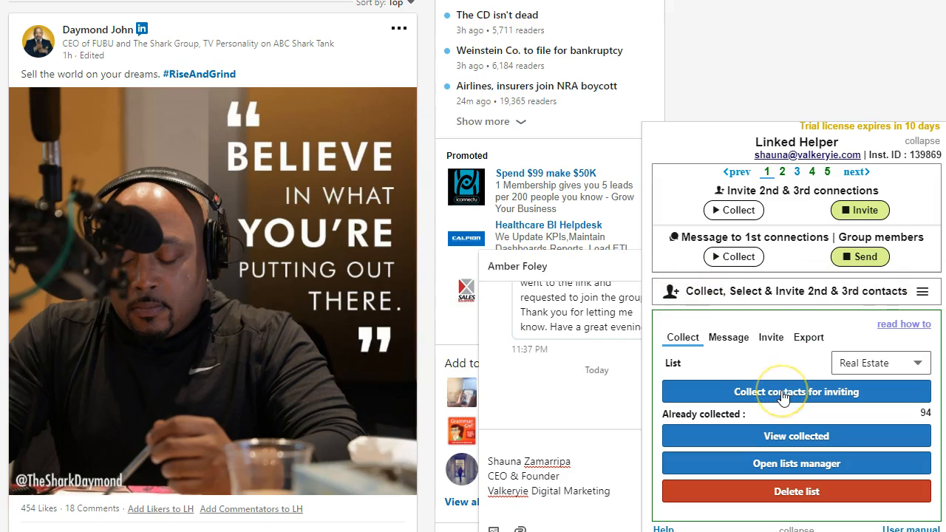
pyautogui.click(865, 363)
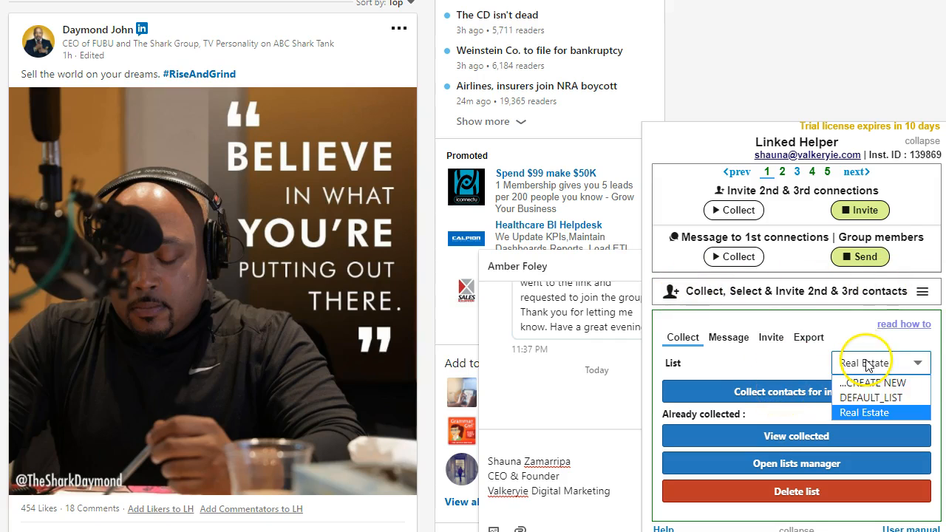
pyautogui.click(872, 383)
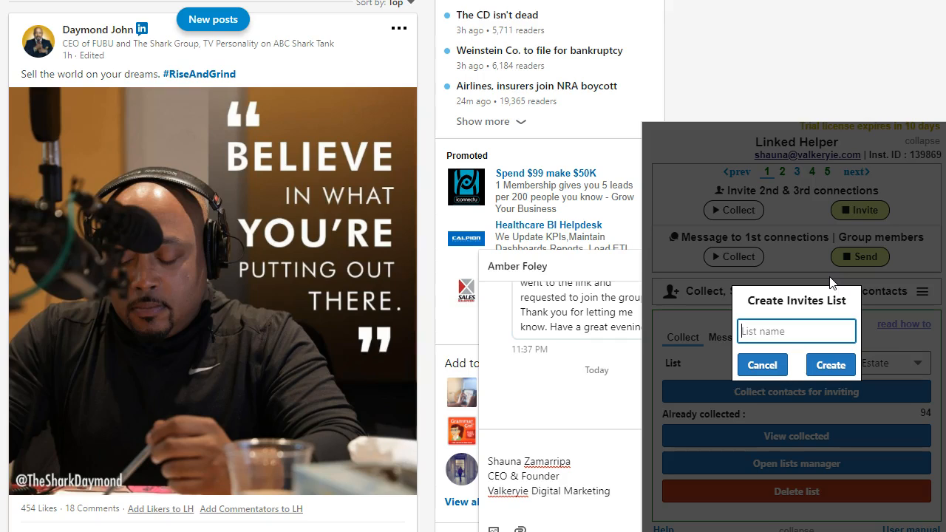
pyautogui.write('Lawyers')
pyautogui.click(833, 336)
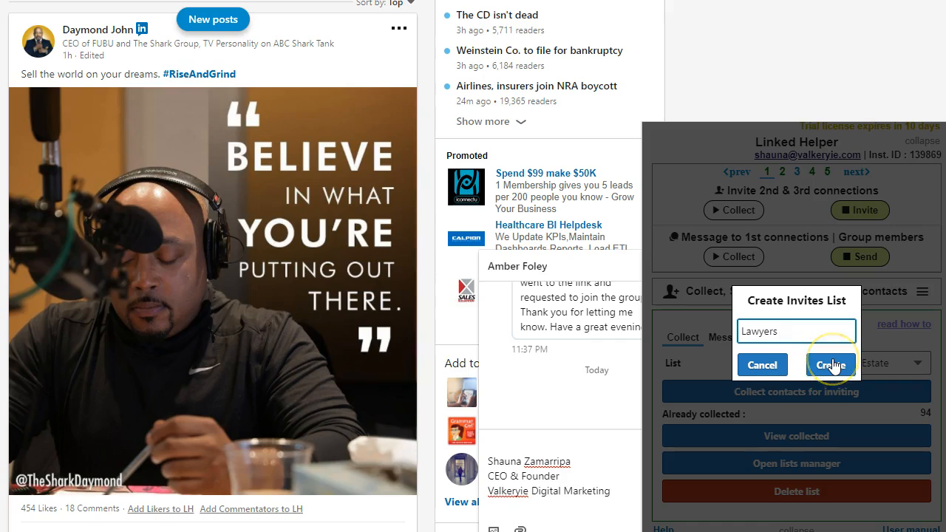
pyautogui.click(830, 365)
pyautogui.click(834, 358)
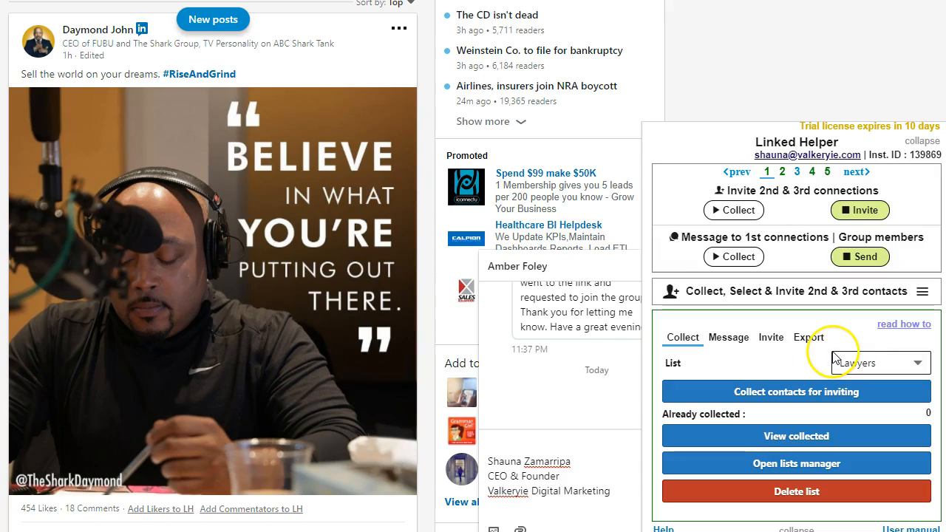
# Start collecting contacts for inviting from the General LinkedIn Search Page.
pyautogui.click(796, 390)
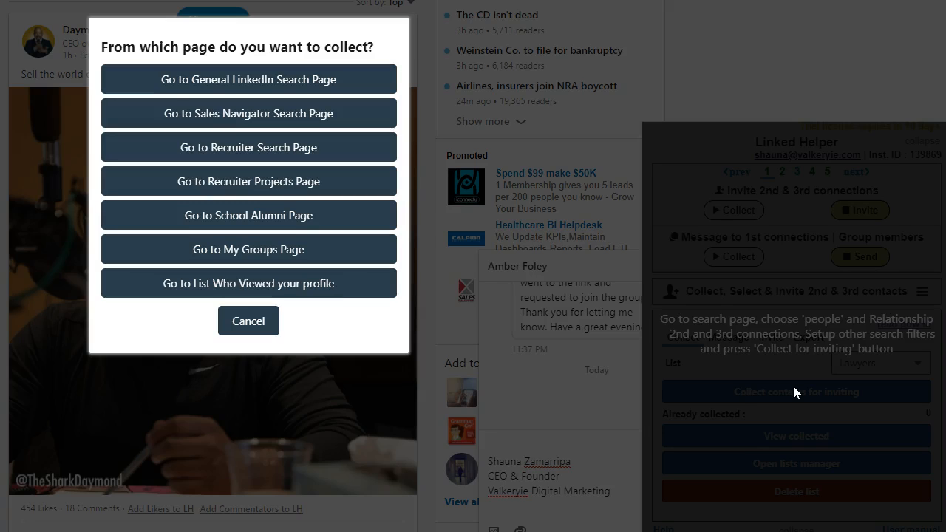
pyautogui.click(207, 82)
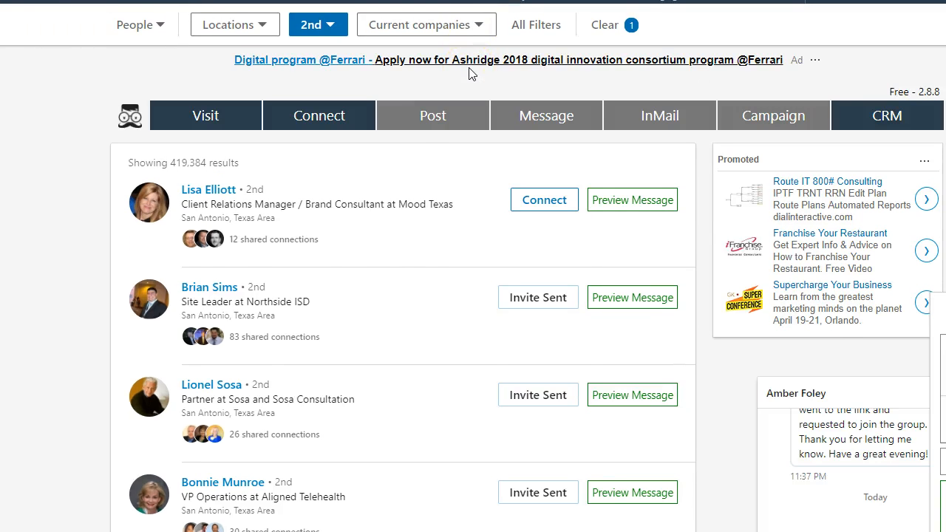
pyautogui.click(157, 31)
pyautogui.click(157, 31)
# Filter the people search to the Austin, Texas Area and to 2nd and 3rd+ connections.
pyautogui.click(254, 28)
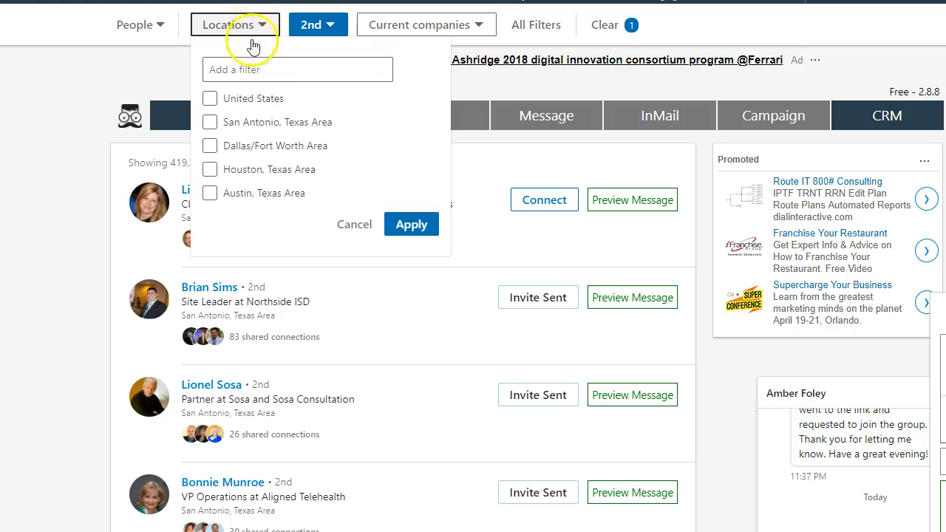
pyautogui.click(210, 193)
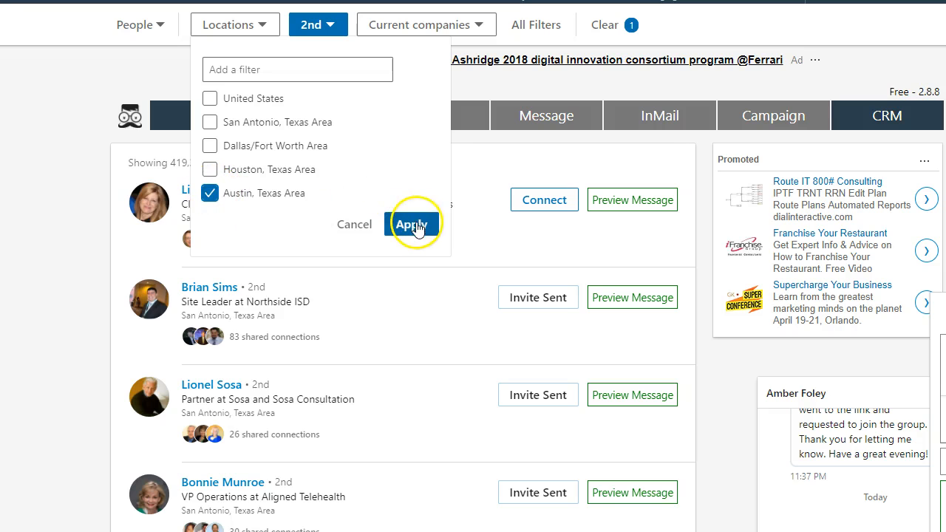
pyautogui.click(407, 221)
pyautogui.click(316, 27)
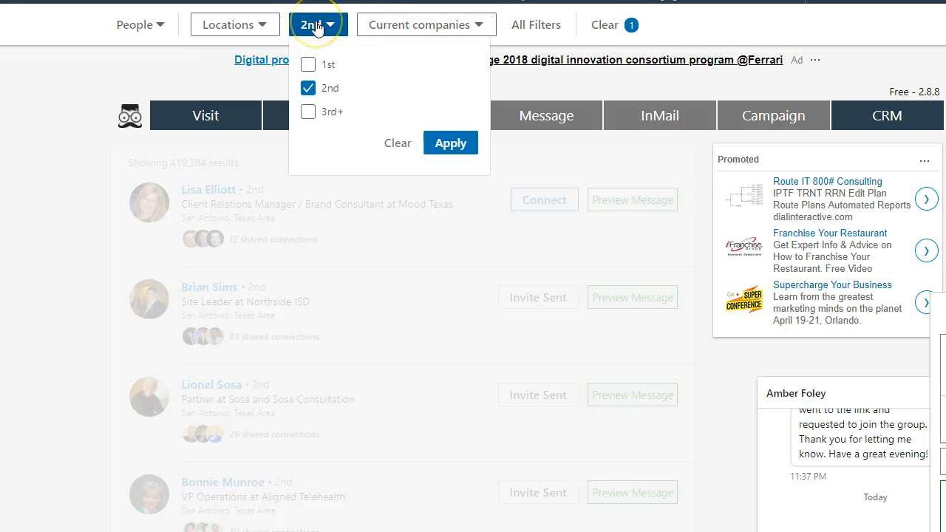
pyautogui.click(375, 31)
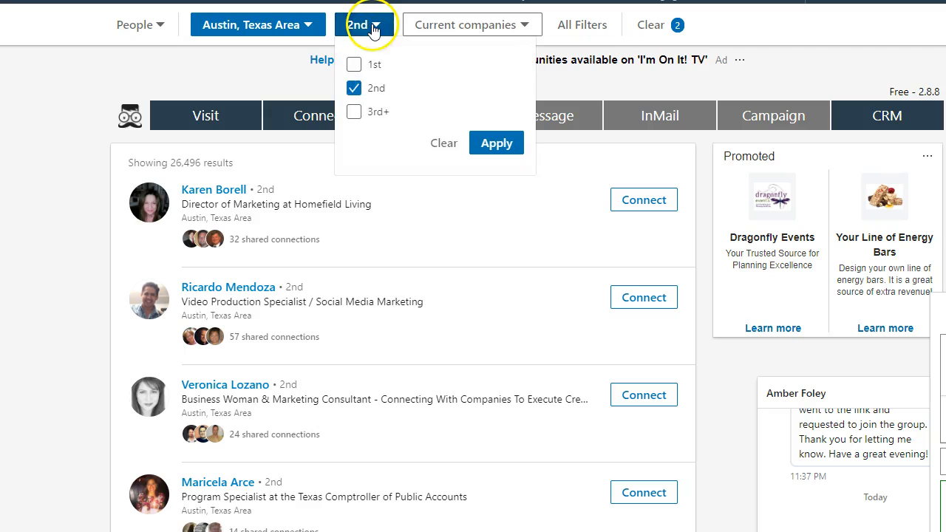
pyautogui.click(354, 112)
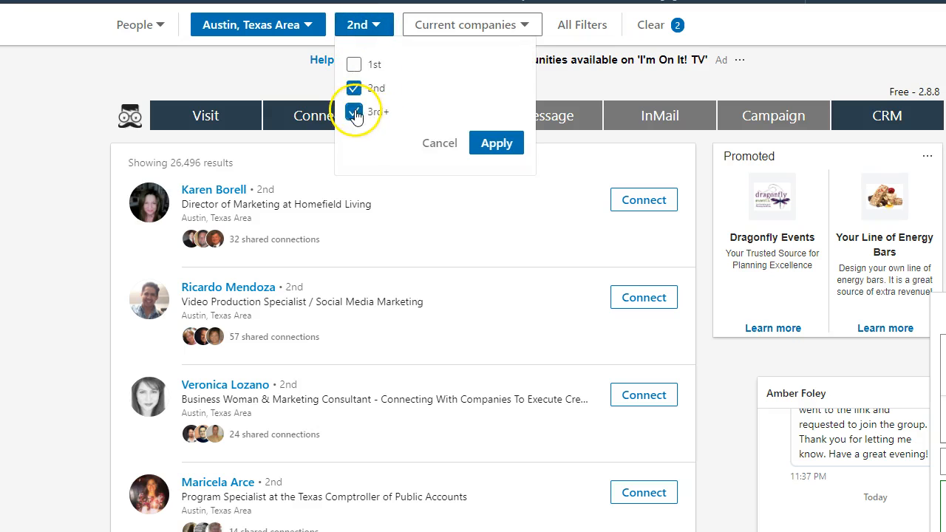
pyautogui.click(484, 144)
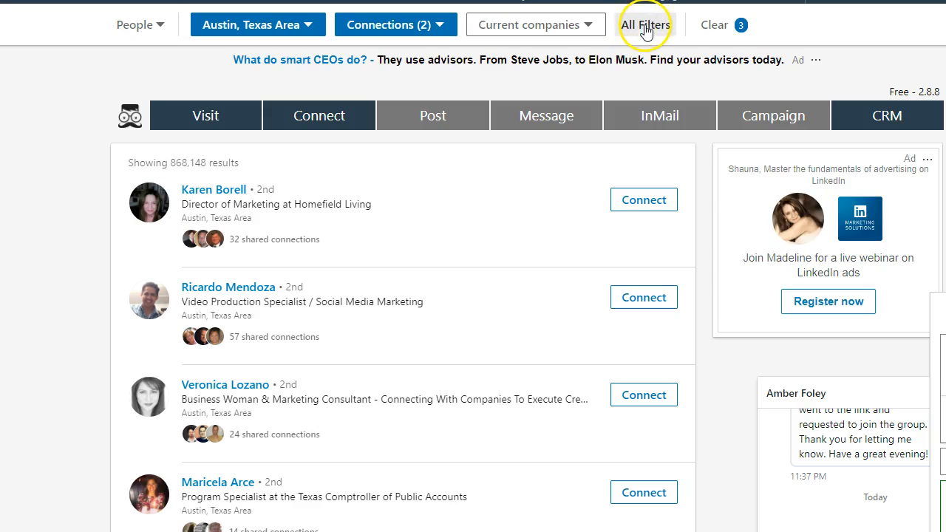
# Enter attorney as the industry in the full set of people filters.
pyautogui.click(645, 26)
pyautogui.click(234, 291)
pyautogui.scroll(-2, 236, 294)
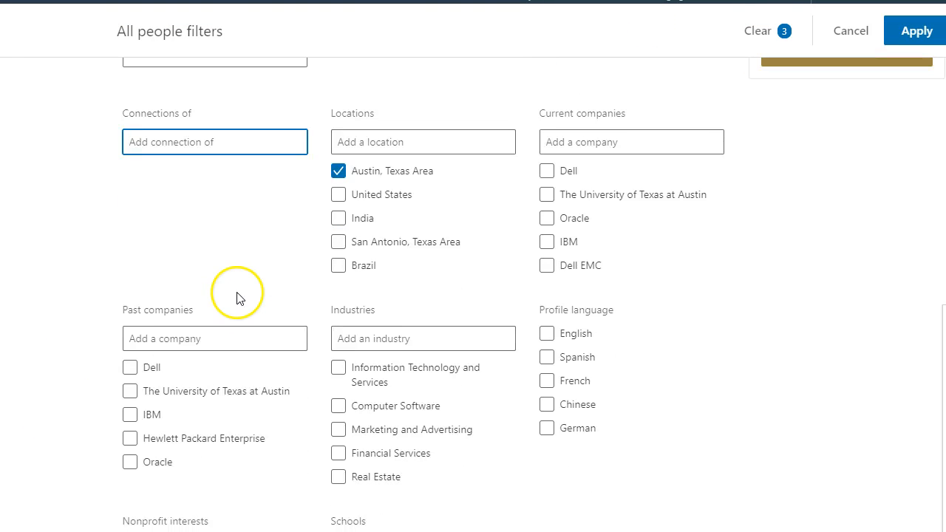
pyautogui.click(214, 338)
pyautogui.scroll(-1, 369, 317)
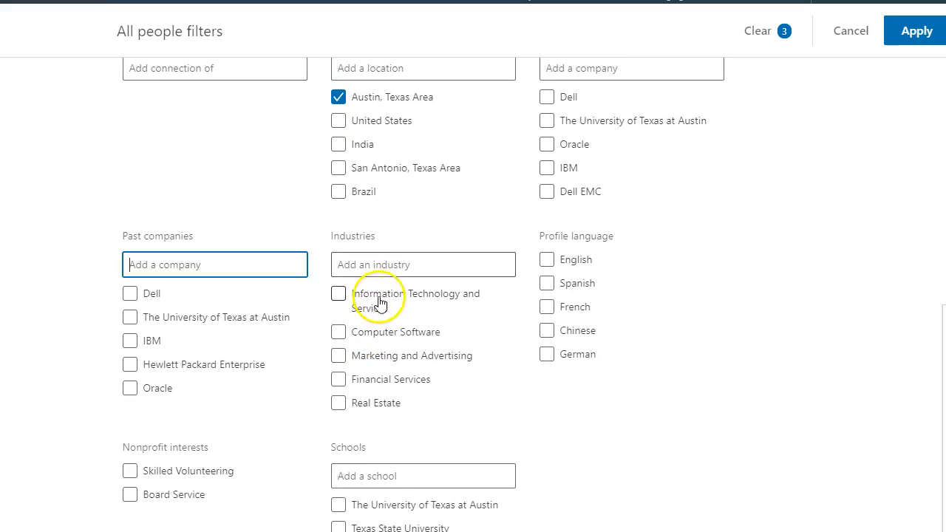
pyautogui.click(370, 263)
pyautogui.write('attorne')
pyautogui.press('BackSpace')
pyautogui.press('BackSpace')
pyautogui.press('BackSpace')
pyautogui.write('att')
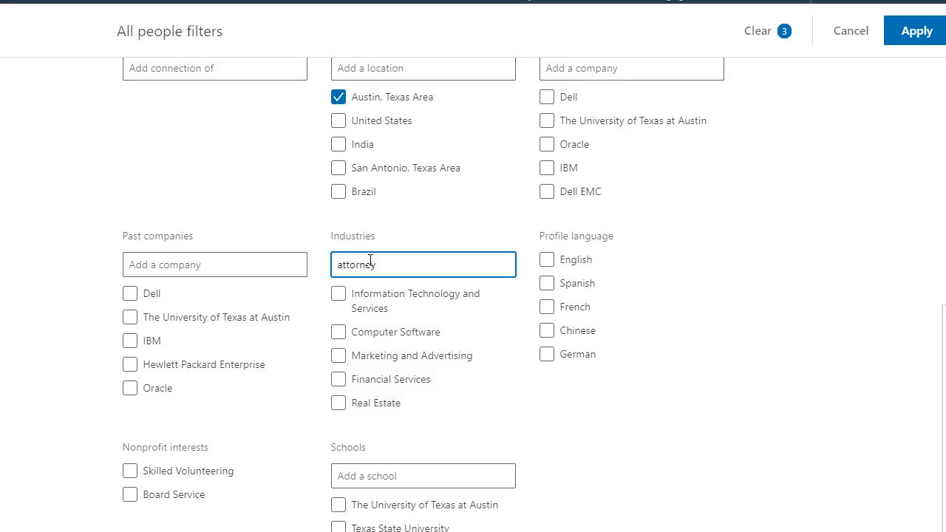
# Restrict the profile language to English and apply the people filters.
pyautogui.scroll(-1, 530, 281)
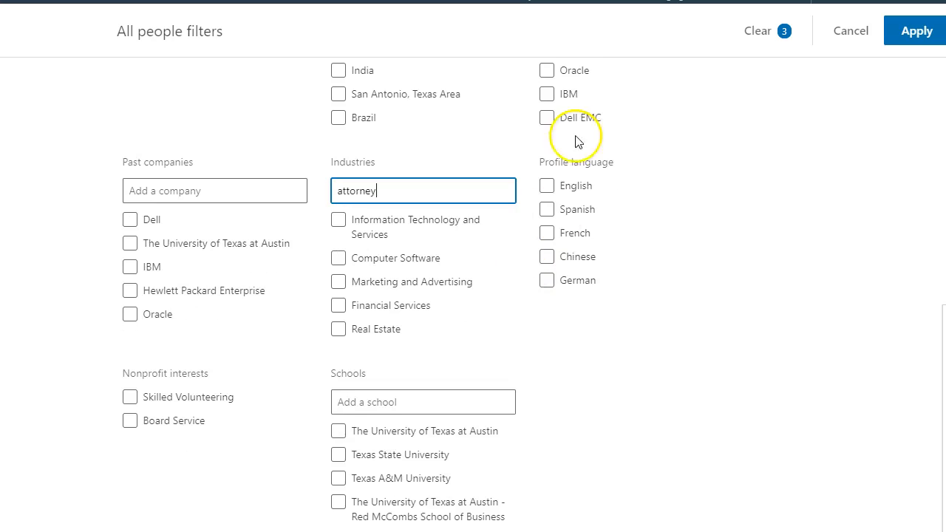
pyautogui.click(547, 188)
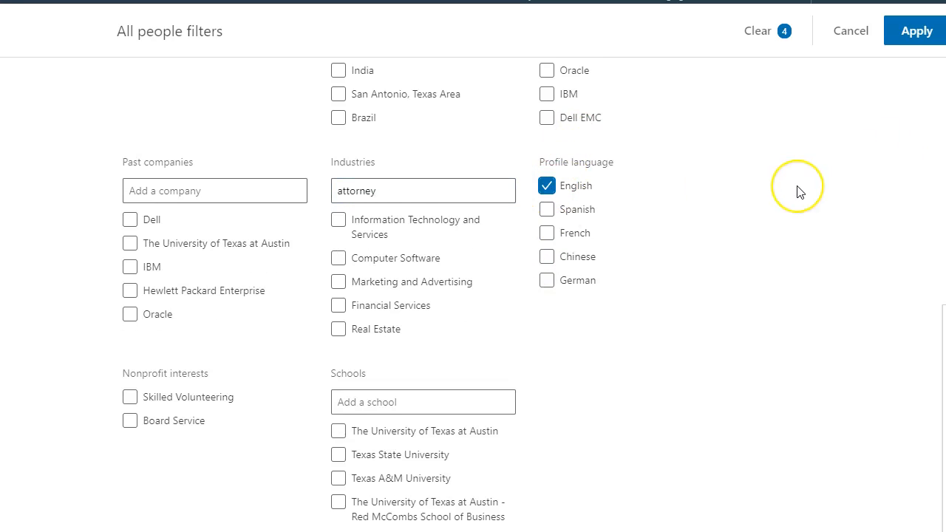
pyautogui.scroll(4, 796, 192)
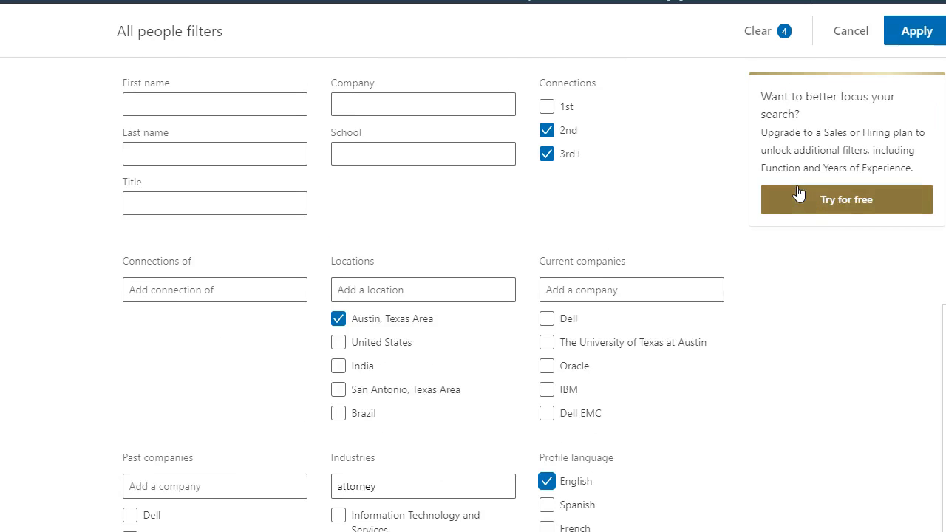
pyautogui.click(914, 36)
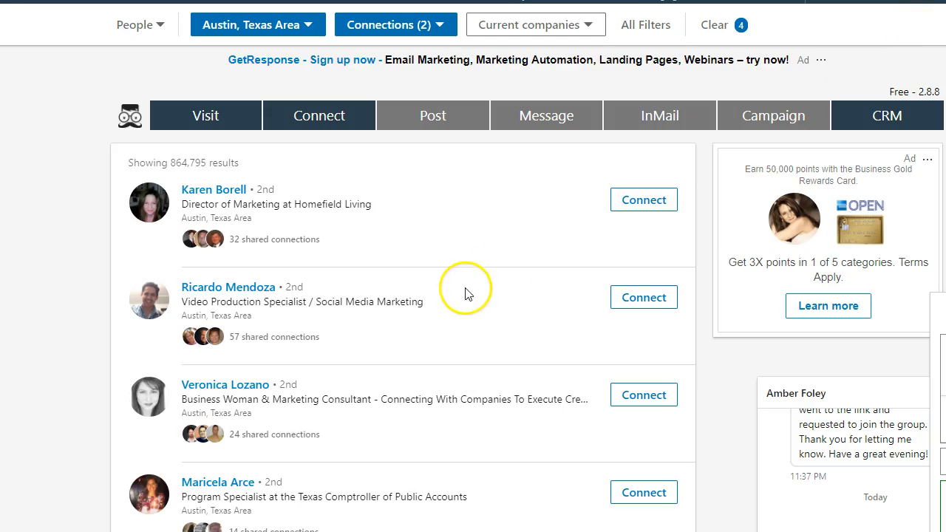
# Look through the filtered people results to check whether they match the intended attorney audience.
pyautogui.scroll(-4, 433, 219)
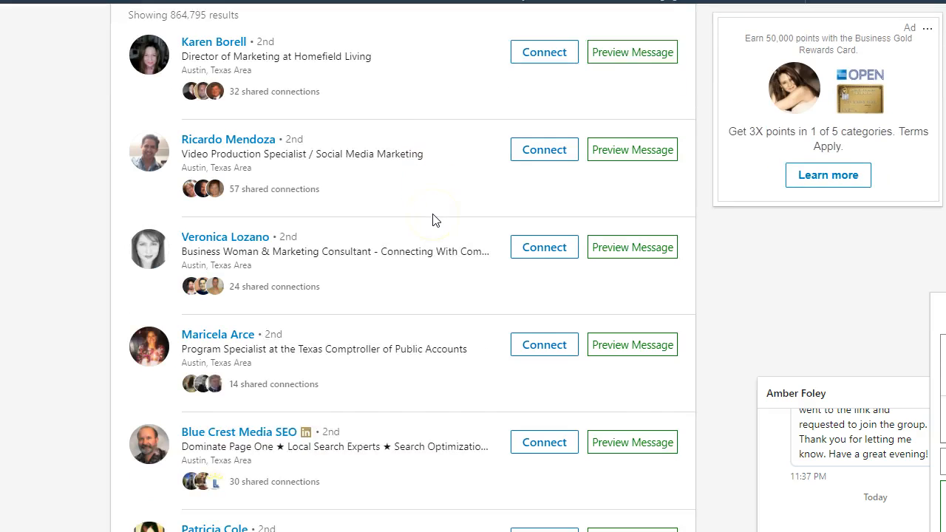
pyautogui.scroll(-6, 433, 220)
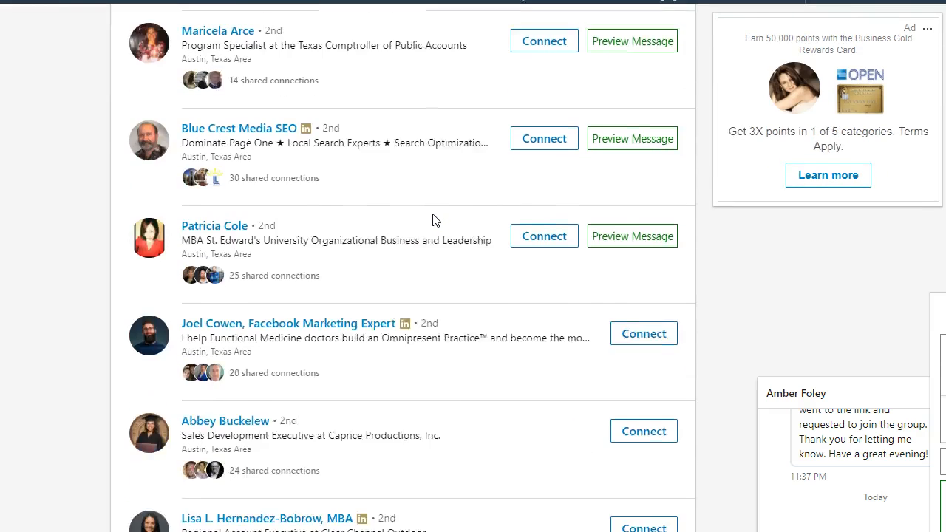
pyautogui.scroll(-1, 433, 219)
pyautogui.scroll(12, 433, 219)
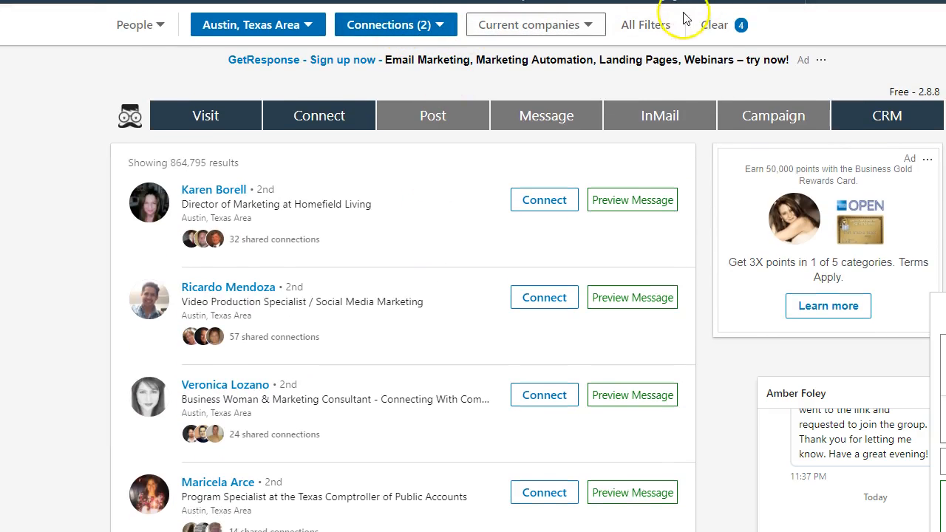
# Add Law Practice as an industry in the full set of people filters and apply the filters.
pyautogui.click(644, 26)
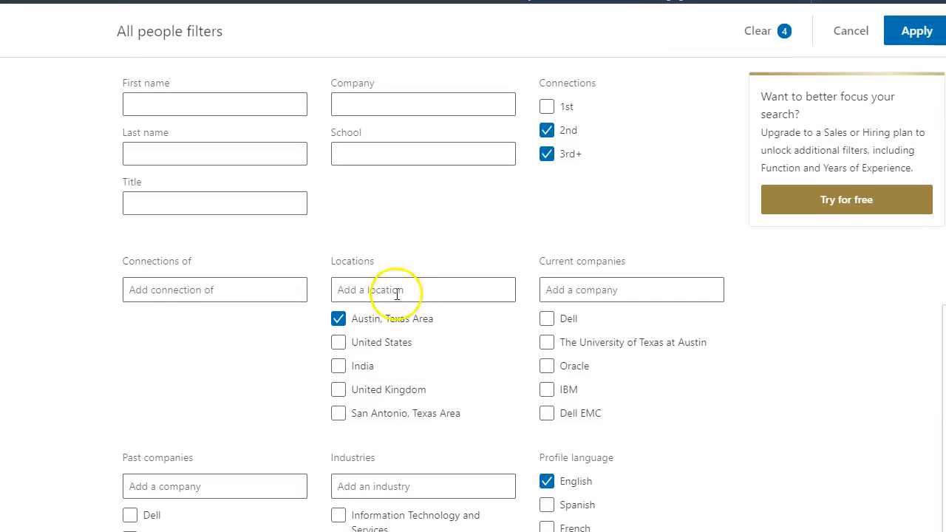
pyautogui.scroll(-1, 379, 297)
pyautogui.scroll(-1, 377, 299)
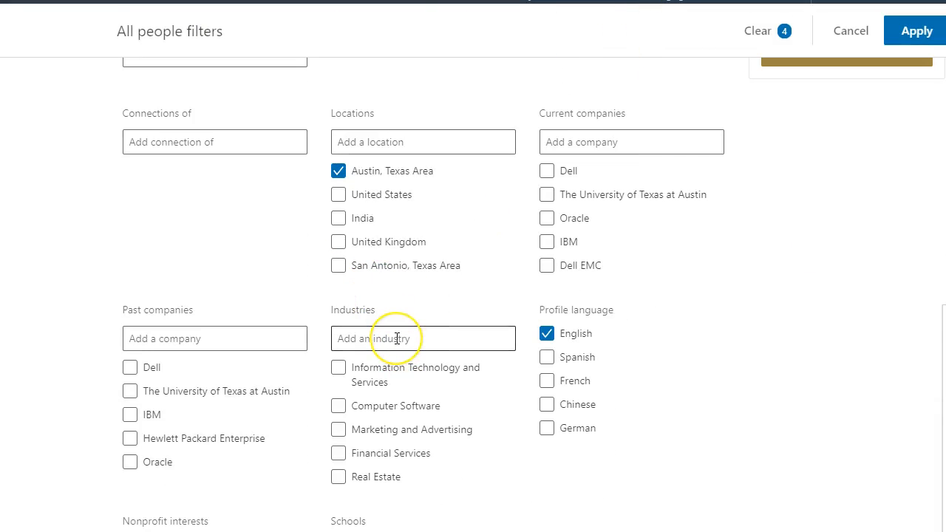
pyautogui.click(397, 338)
pyautogui.write('lawyer')
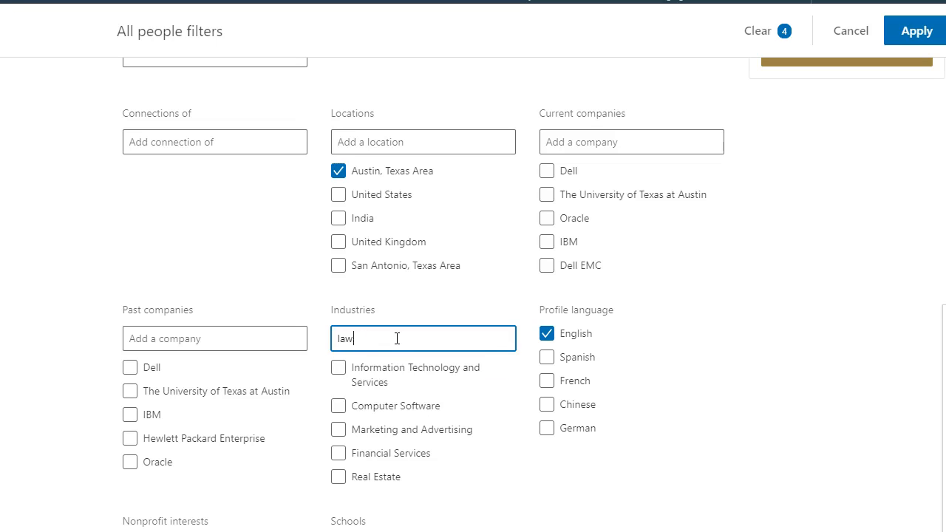
pyautogui.press('BackSpace')
pyautogui.click(380, 391)
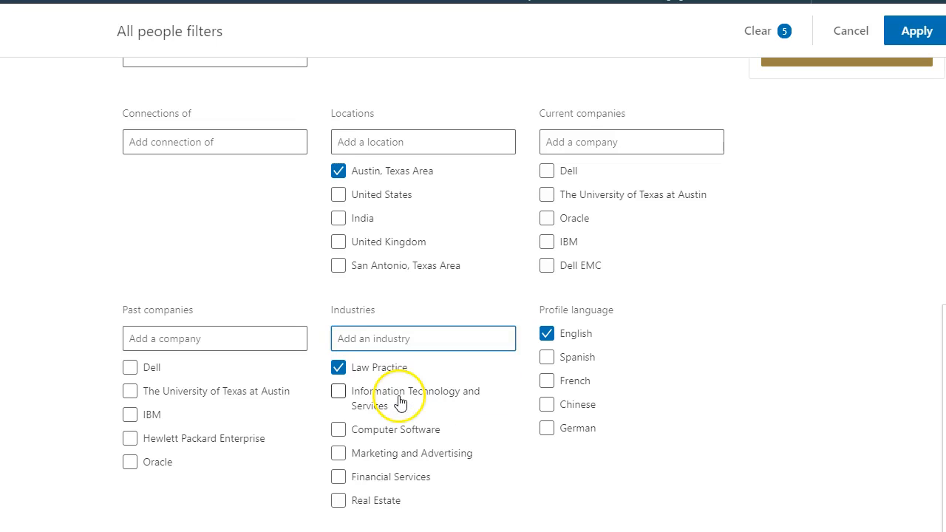
pyautogui.click(920, 31)
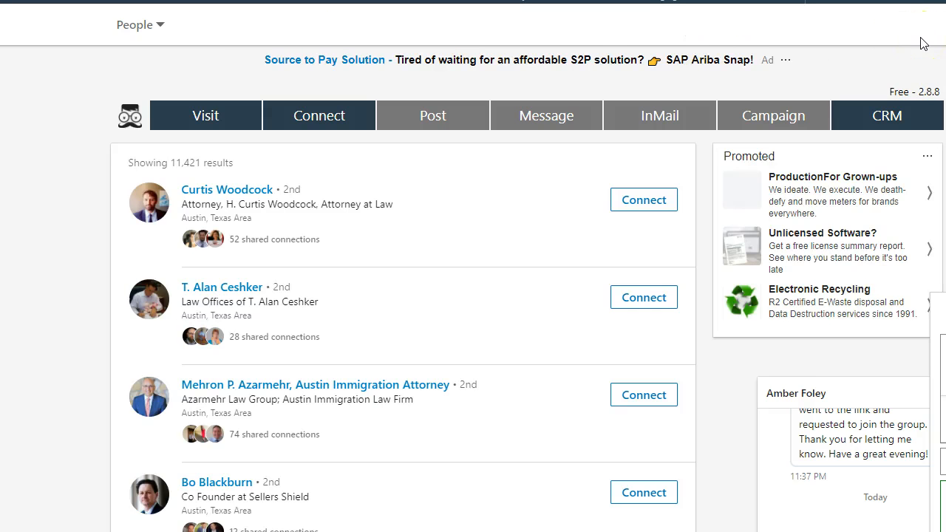
# Look over the filtered people results and switch Linked Helper to the Collect, Select & Invite 2nd & 3rd contacts tool.
pyautogui.scroll(-9, 346, 254)
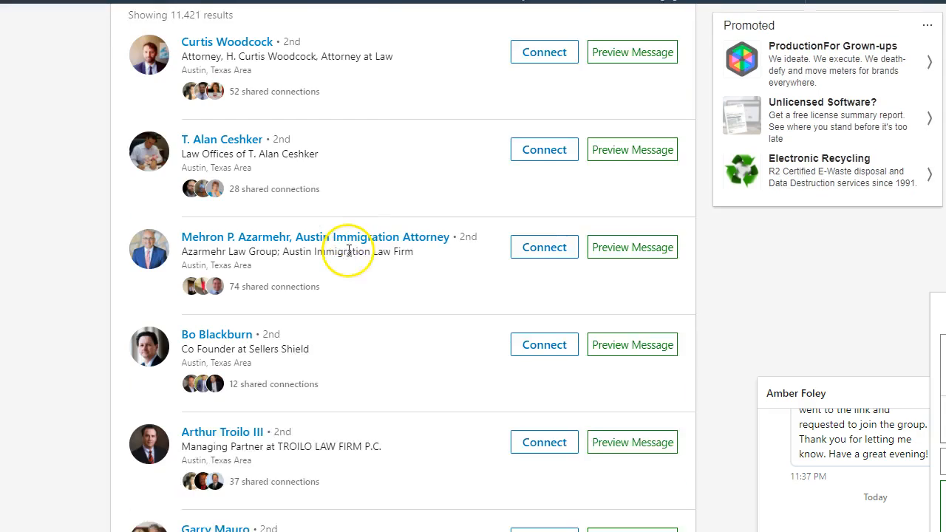
pyautogui.scroll(-2, 350, 257)
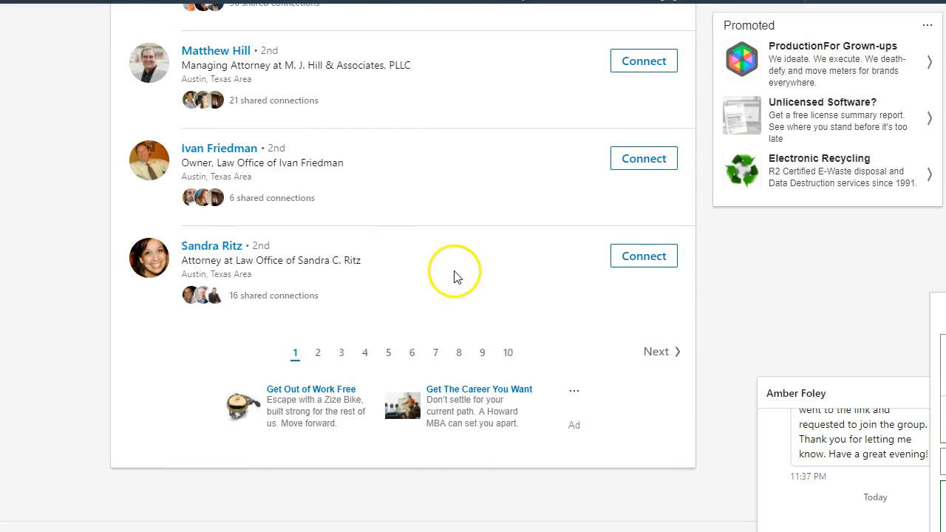
pyautogui.scroll(8, 456, 273)
pyautogui.scroll(4, 453, 275)
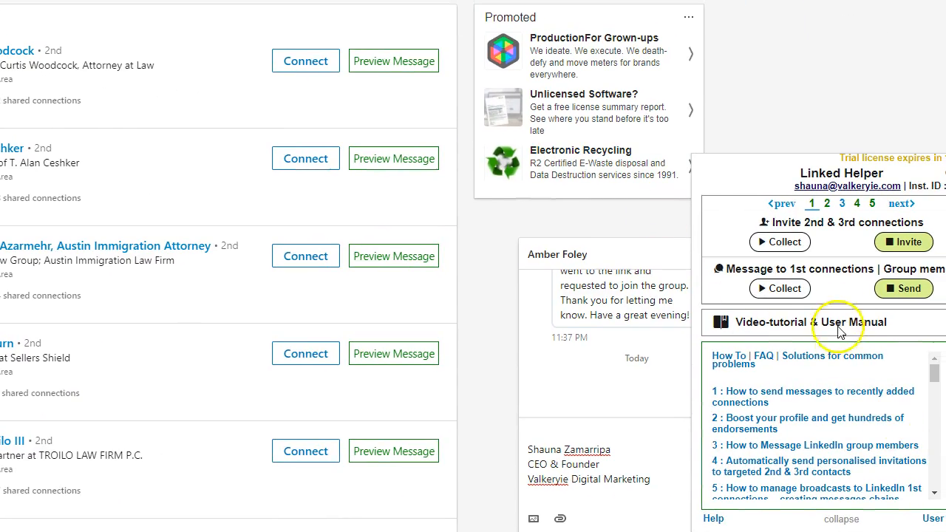
pyautogui.click(810, 321)
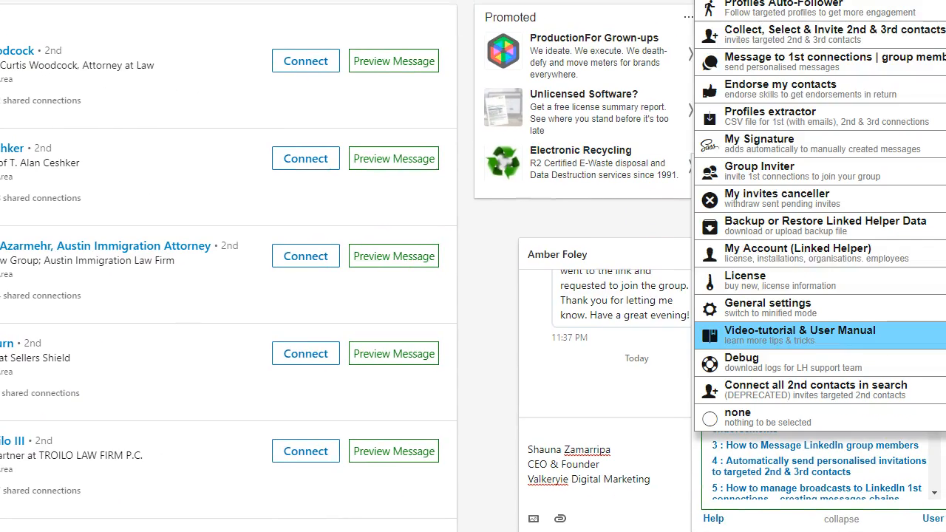
pyautogui.click(879, 30)
pyautogui.scroll(-1, 813, 339)
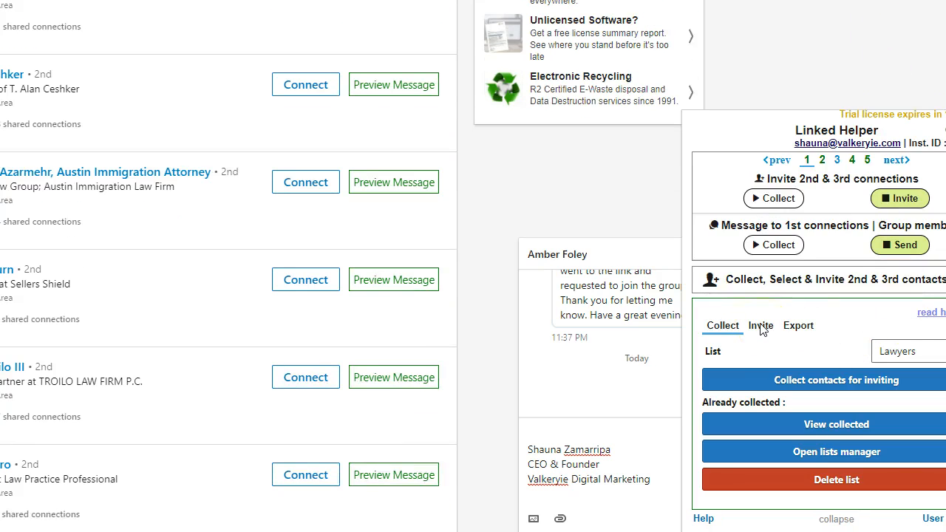
# Stop the profile inviting that is already running in the 2nd and 3rd contacts tool.
pyautogui.click(761, 327)
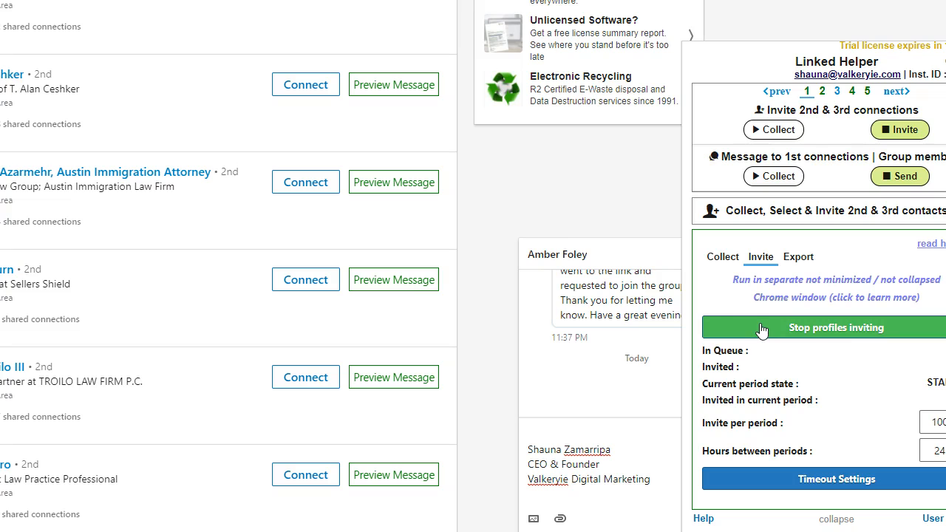
pyautogui.click(812, 328)
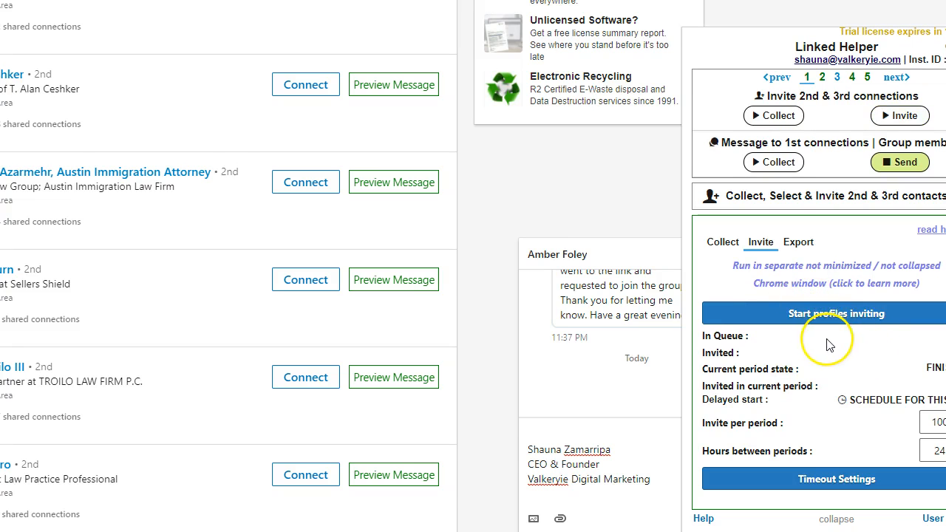
pyautogui.scroll(1, 380, 132)
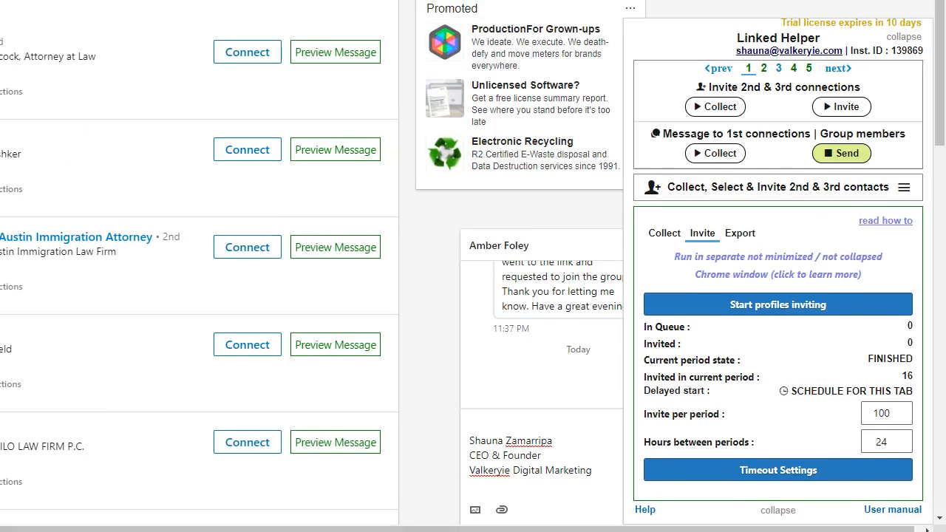
# Try to start the profile inviting, and collect the contacts from the search results into the Lawyers list.
pyautogui.click(751, 317)
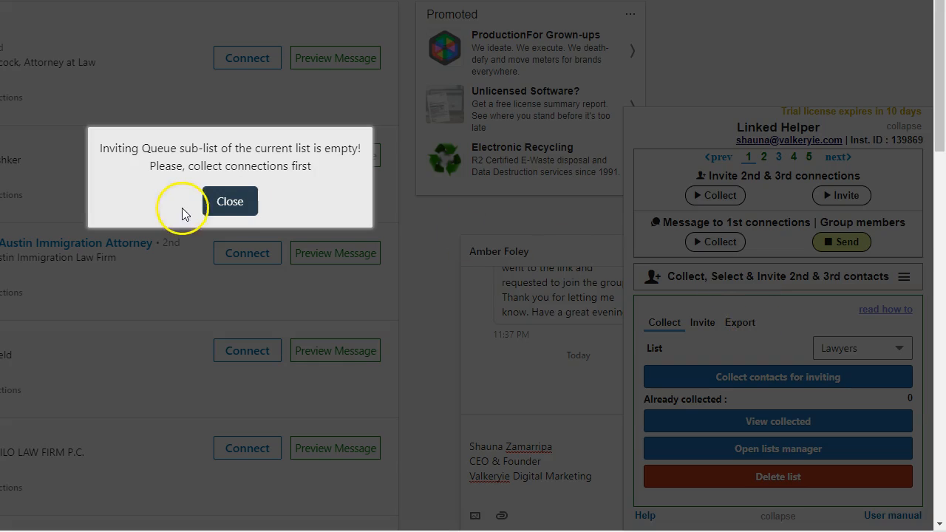
pyautogui.click(227, 210)
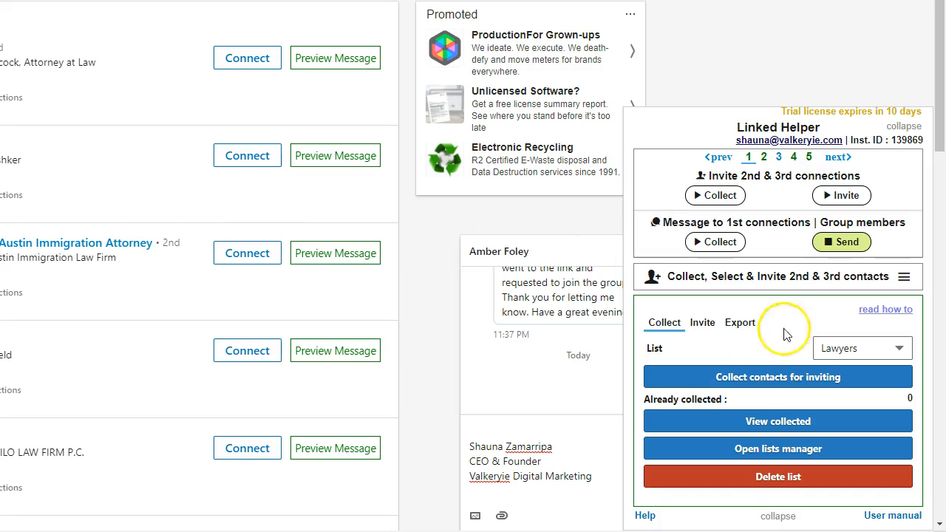
pyautogui.click(754, 378)
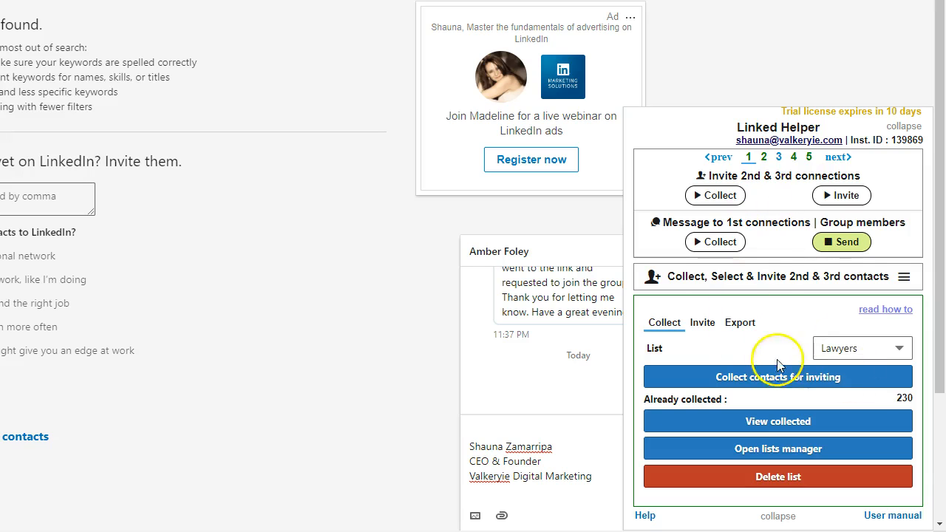
# Start inviting the profiles collected in the Lawyers list.
pyautogui.click(701, 321)
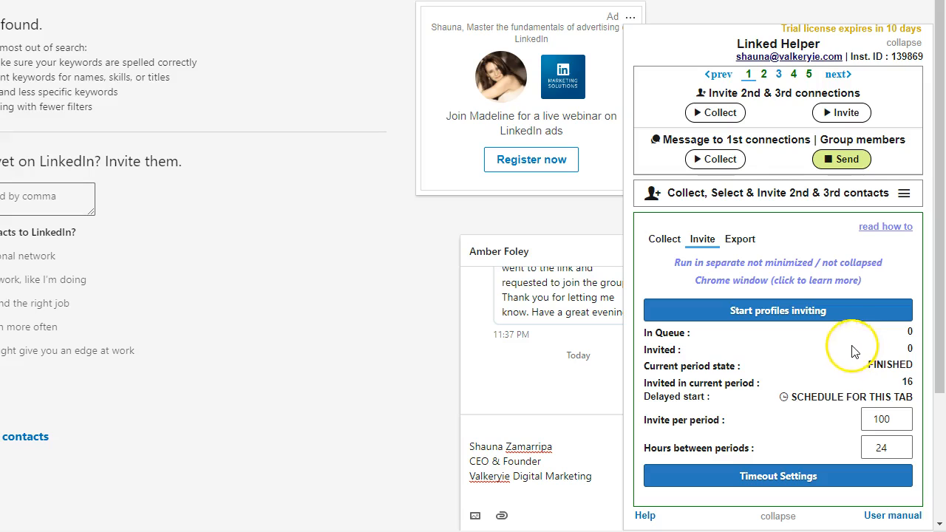
pyautogui.click(702, 238)
pyautogui.click(816, 311)
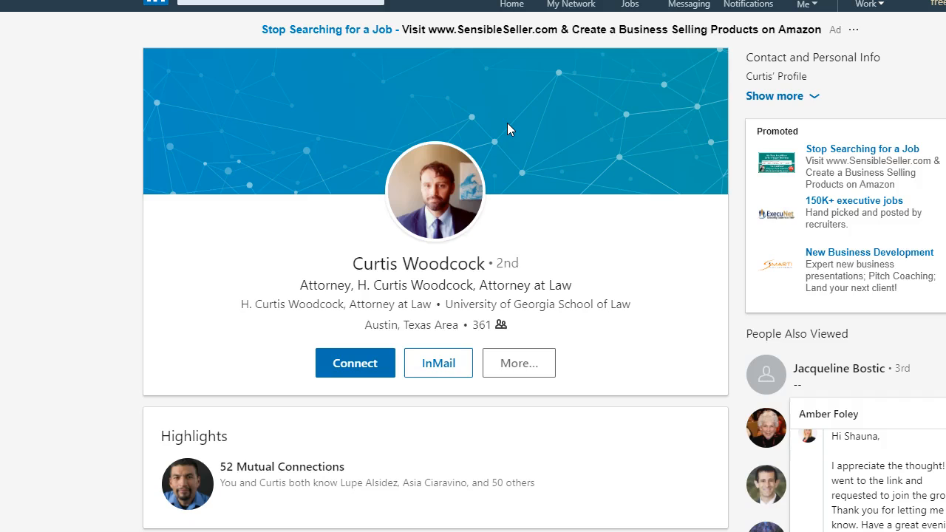
pyautogui.scroll(-15, 508, 128)
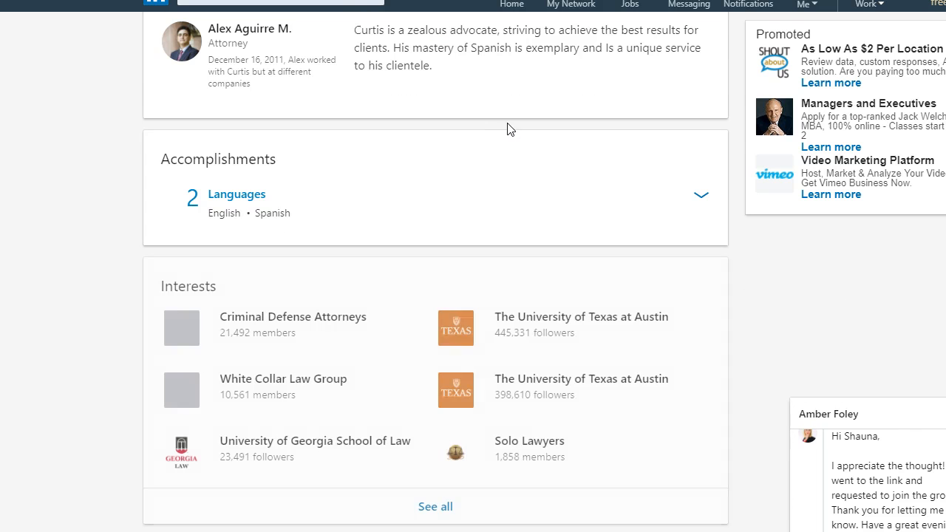
pyautogui.scroll(15, 507, 129)
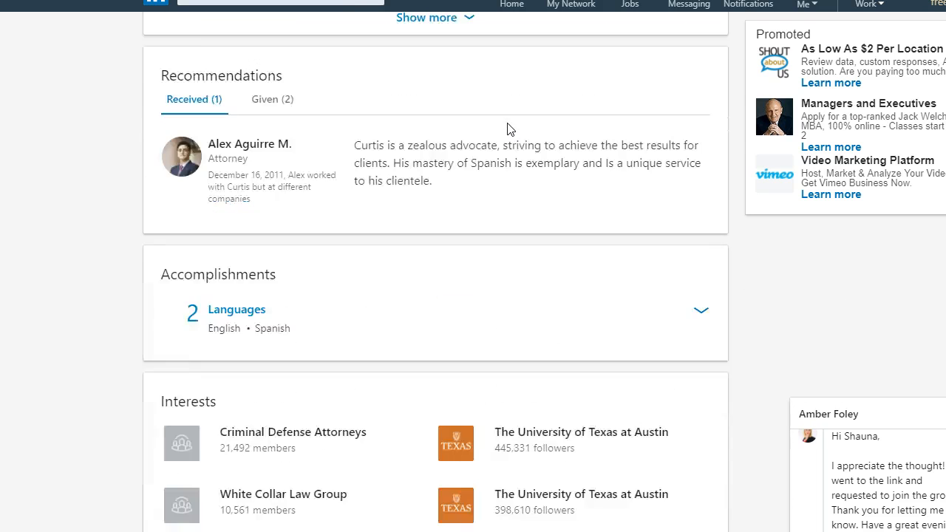